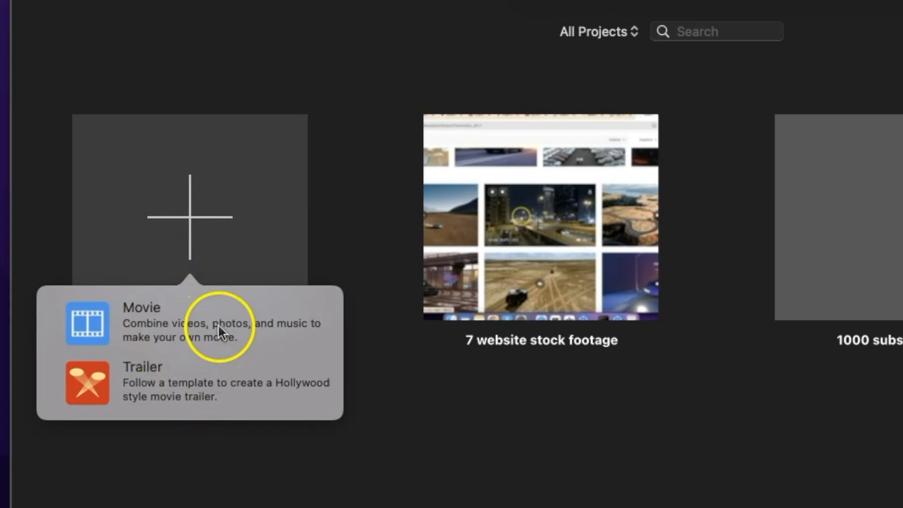
- Create a new movie project
left_click(177, 316)
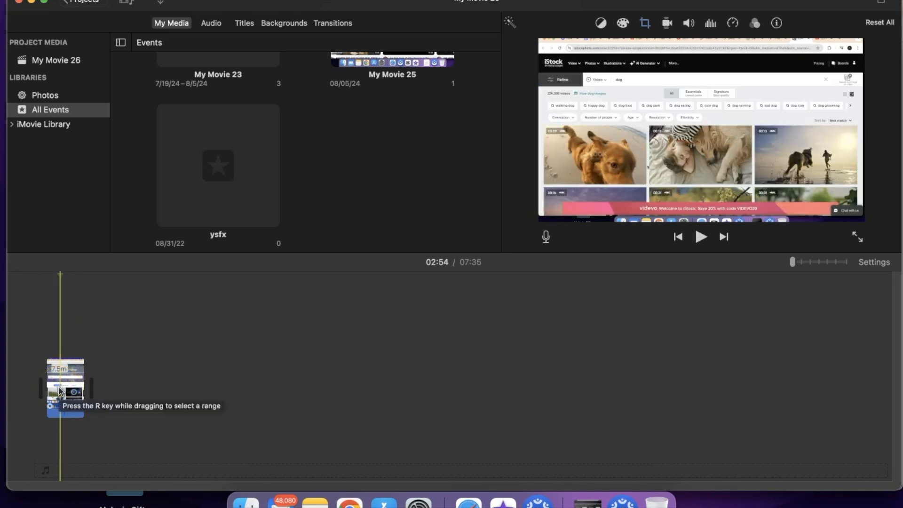
- Split the timeline clip at 03:52, where the zoom effect should start
left_click(59, 390)
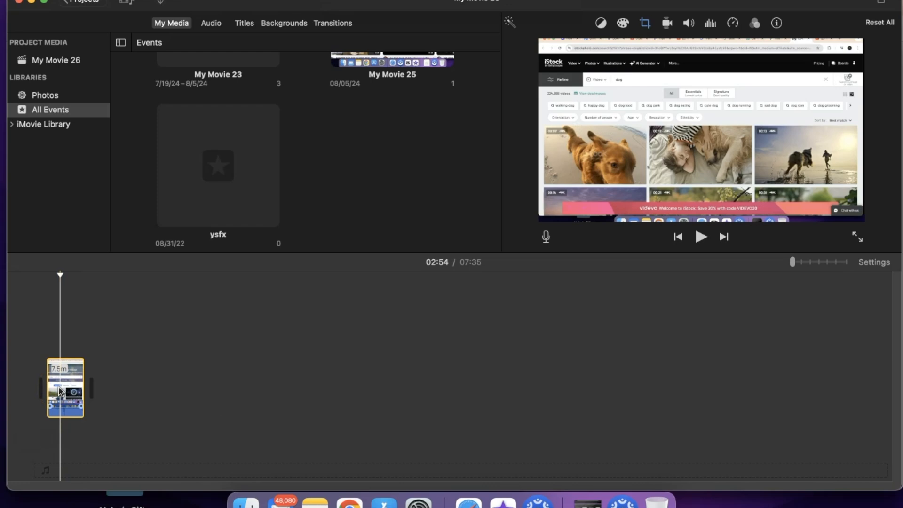
left_click(67, 388)
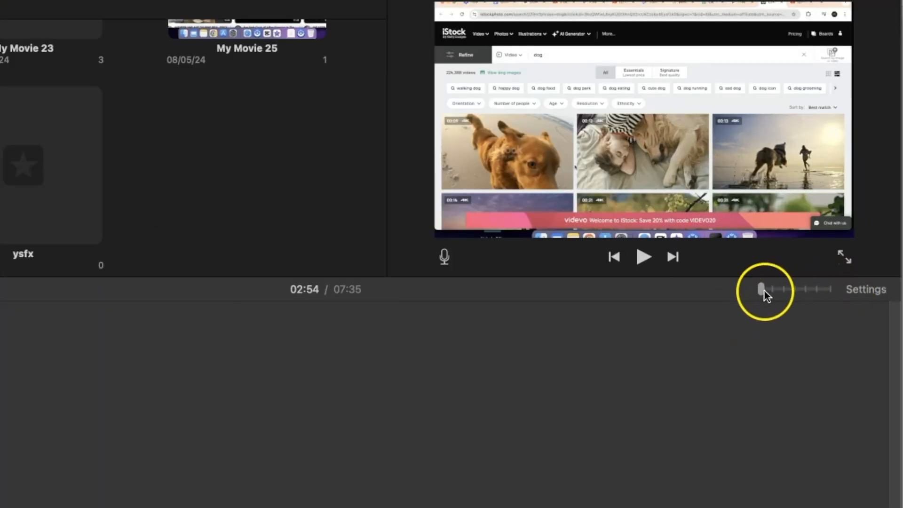
left_click(763, 291)
left_click_drag(770, 295, 782, 295)
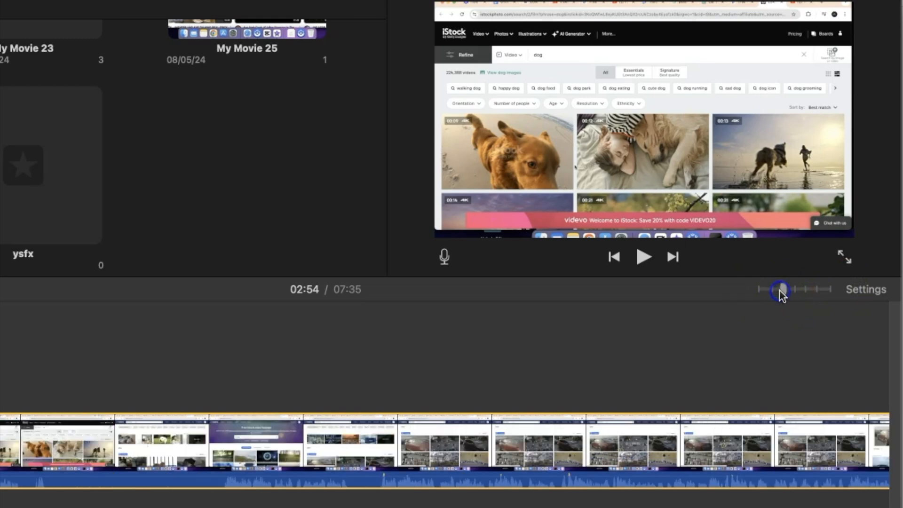
left_click(189, 361)
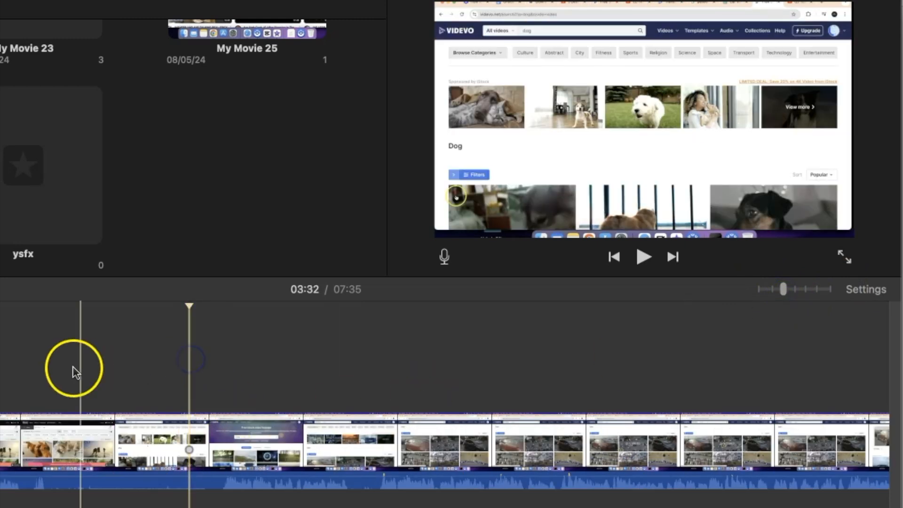
left_click(435, 400)
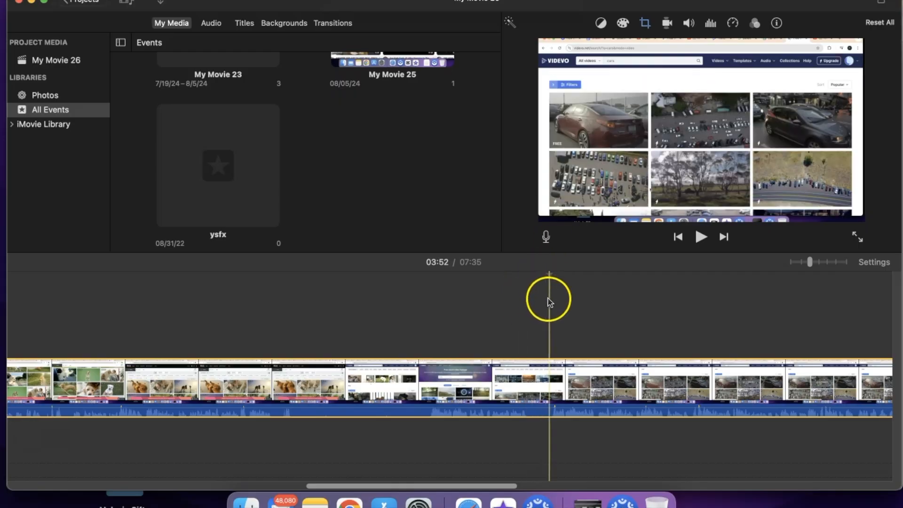
left_click(549, 300)
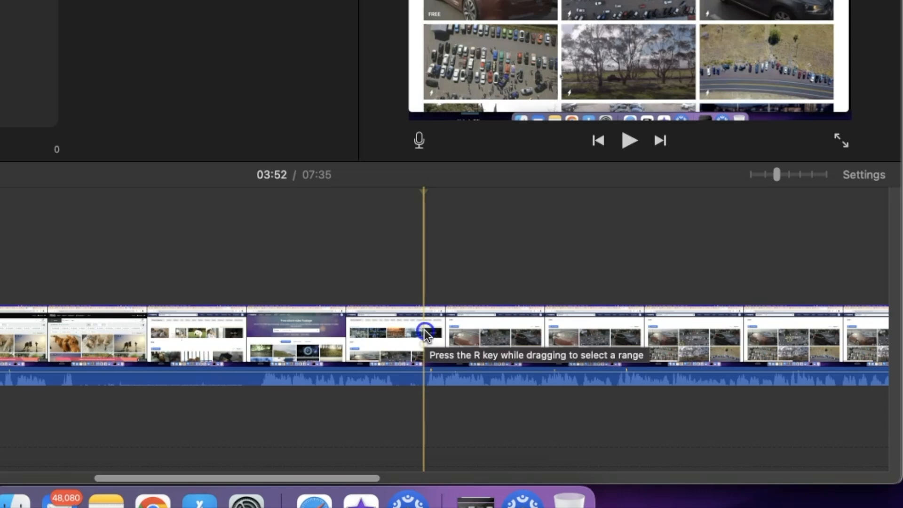
right_click(425, 335)
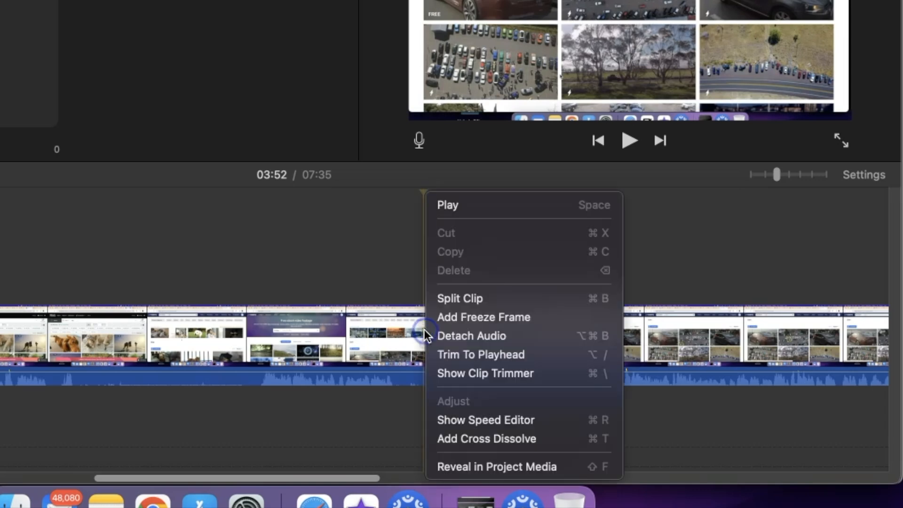
left_click(499, 301)
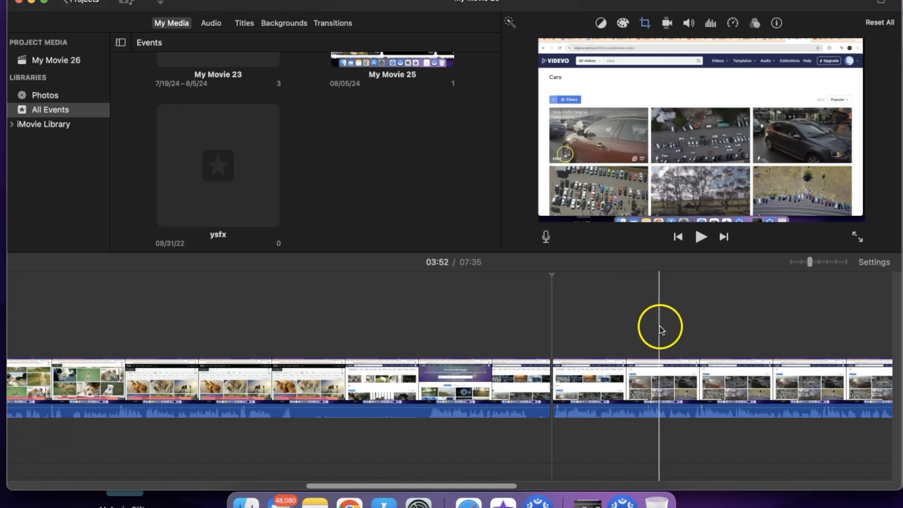
- Split the remaining clip again at 04:09, where the zoom effect should end
left_click(682, 326)
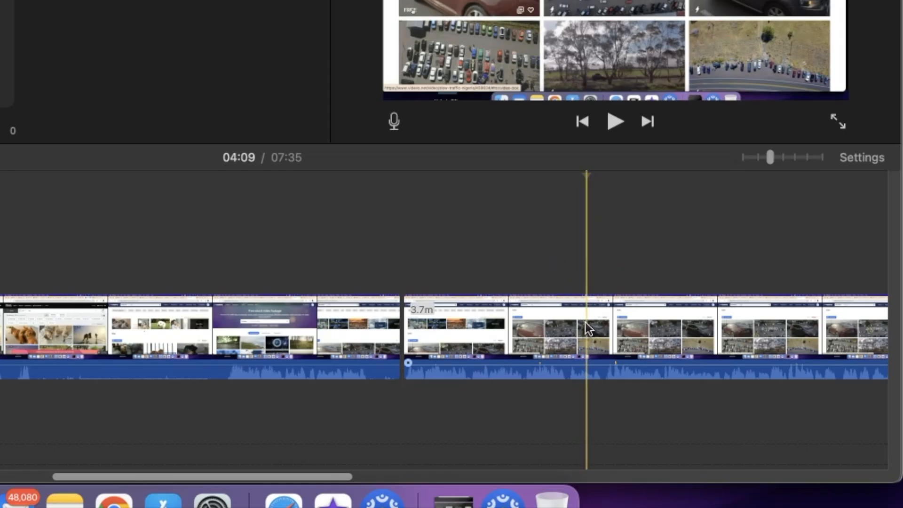
right_click(587, 321)
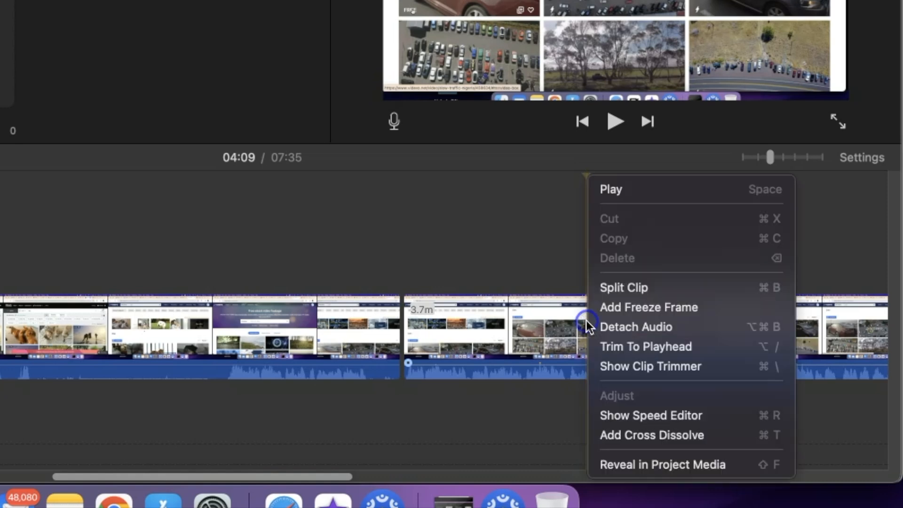
left_click(673, 289)
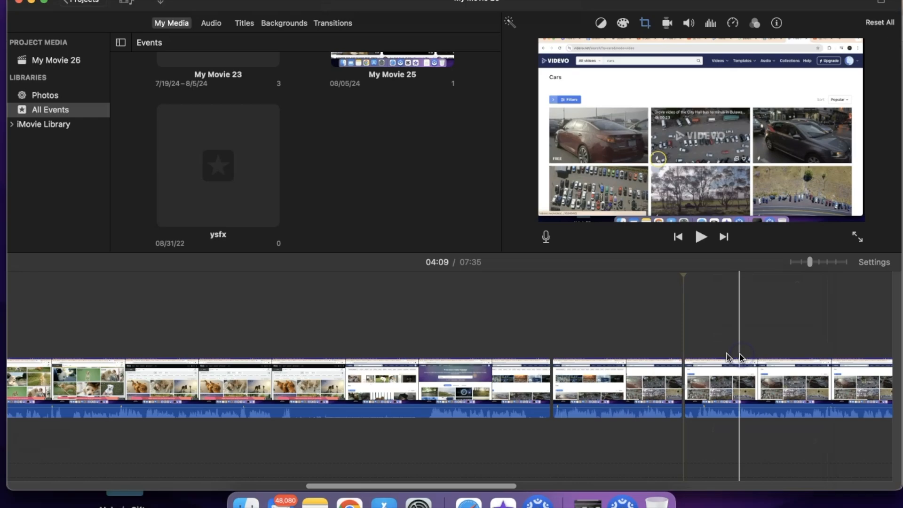
- Apply the Ken Burns crop style to the middle clip between the two splits
left_click(610, 372)
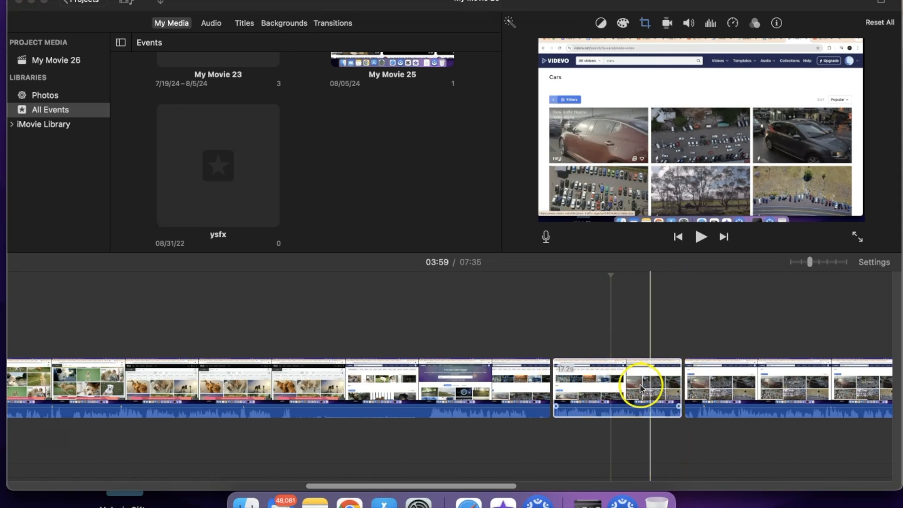
left_click(588, 381)
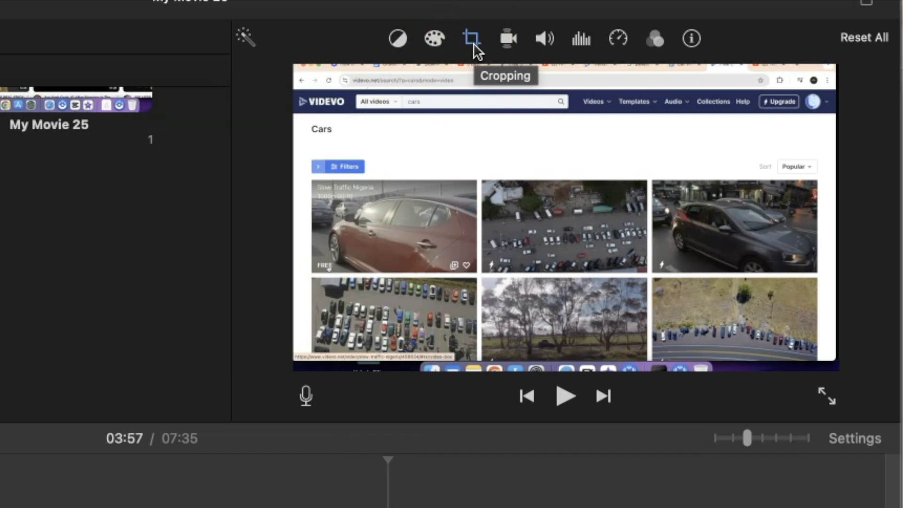
left_click(473, 43)
left_click(445, 81)
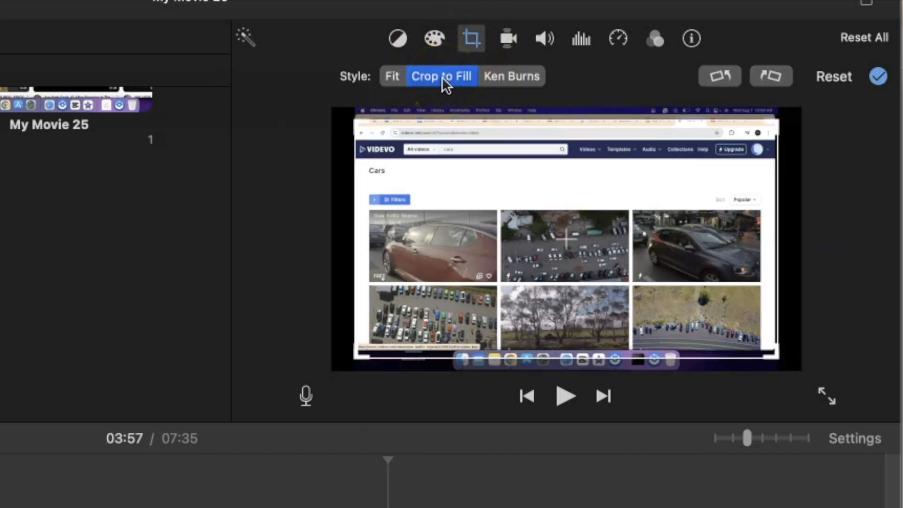
left_click_drag(445, 84, 512, 83)
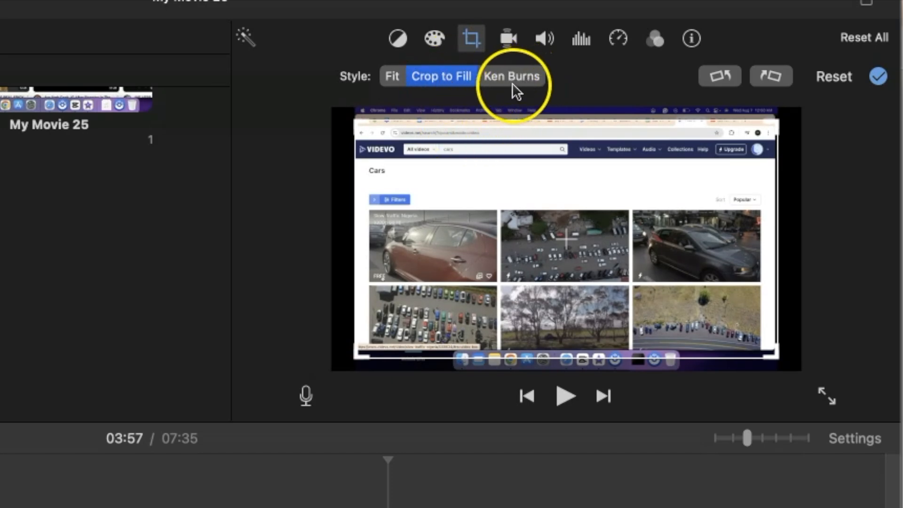
left_click(514, 84)
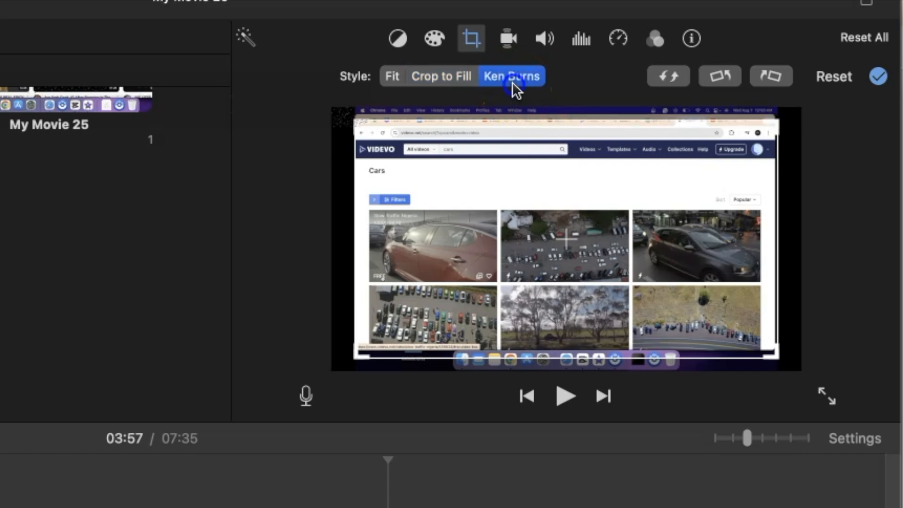
- Shrink the Ken Burns End frame and position it over the red car thumbnail and its surroundings
left_click(570, 255)
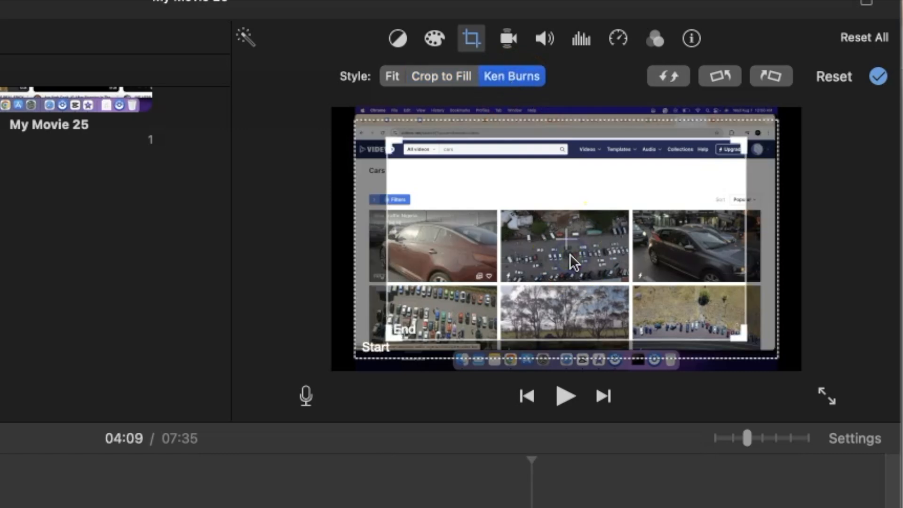
left_click_drag(574, 257, 536, 257)
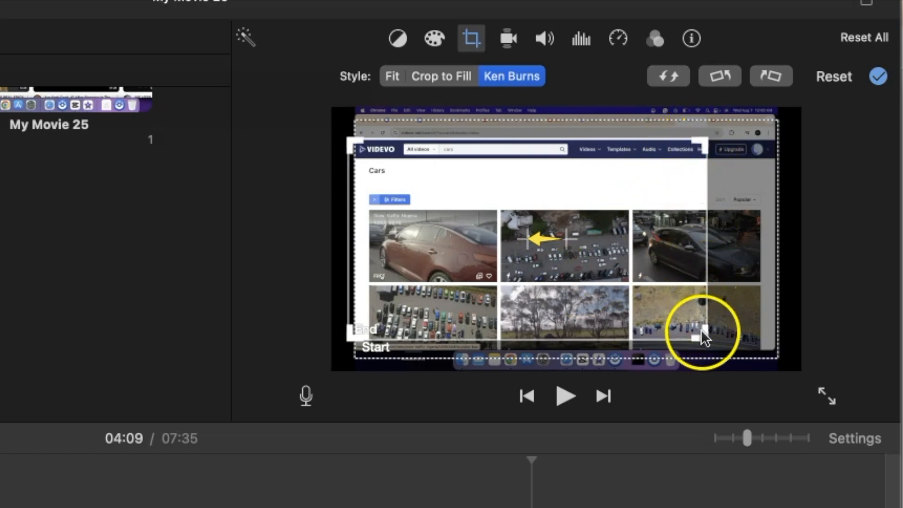
left_click_drag(705, 337, 585, 285)
left_click(457, 185)
left_click_drag(457, 186, 475, 223)
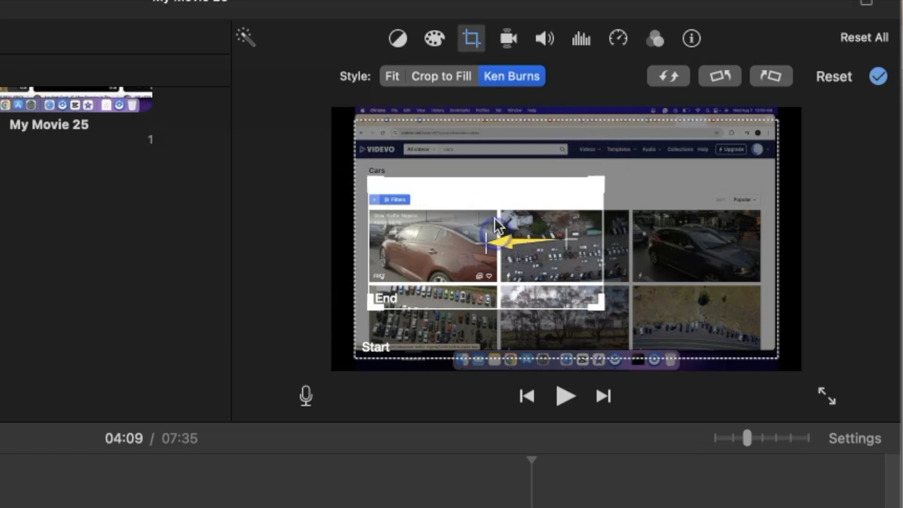
- Compare the Start and End frames, then tighten the End frame further around the red car and apply the crop
left_click(459, 143)
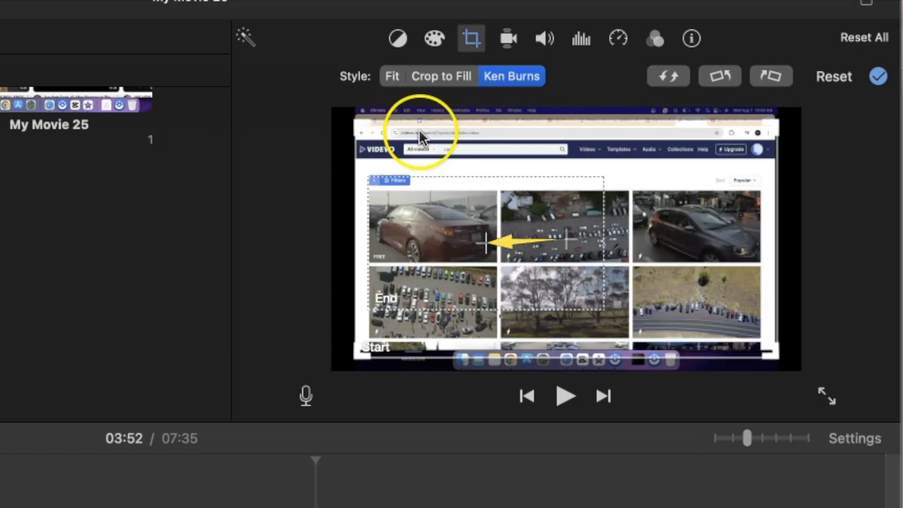
left_click(426, 229)
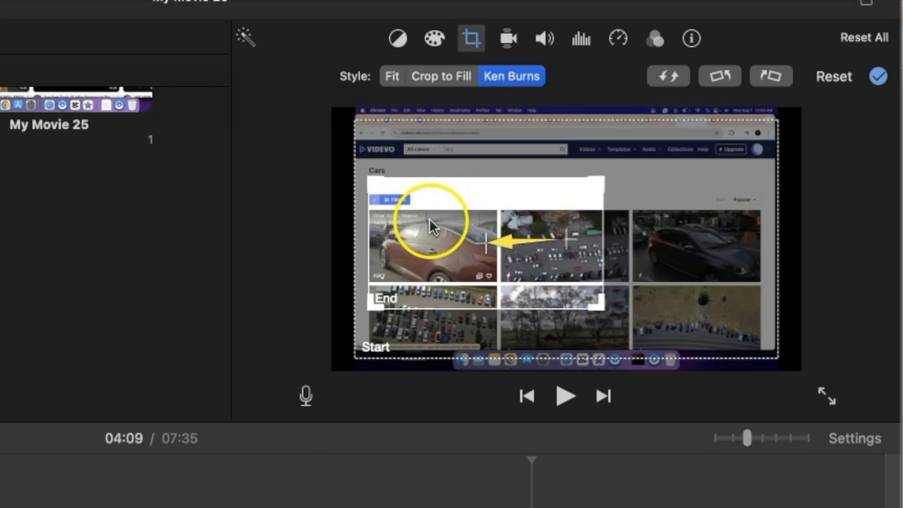
left_click(455, 143)
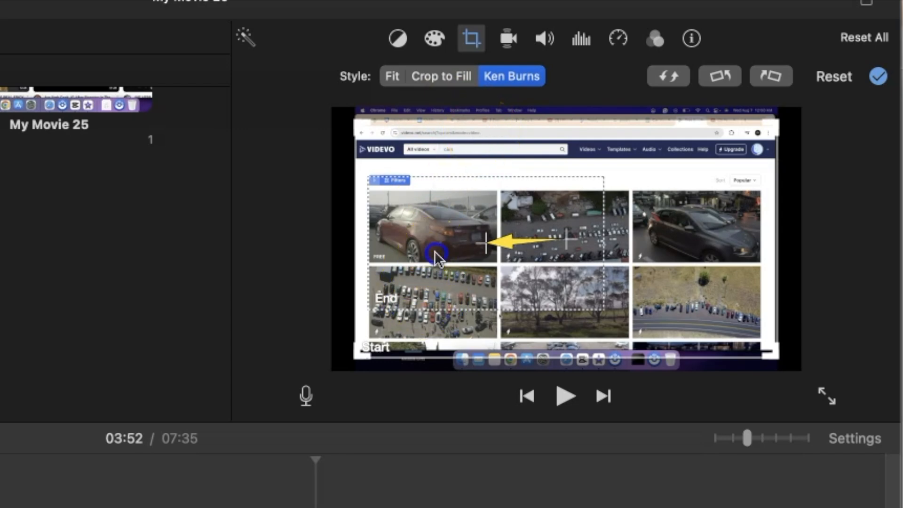
left_click(435, 251)
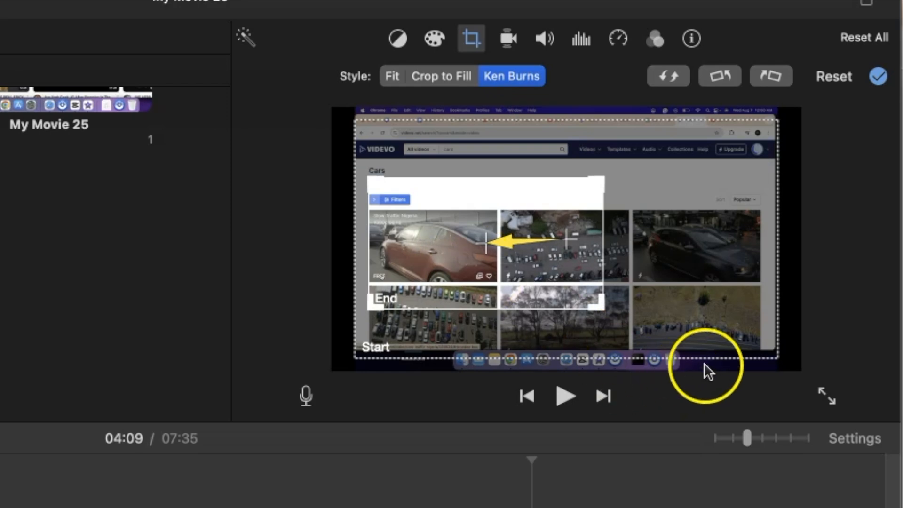
left_click_drag(518, 260, 506, 265)
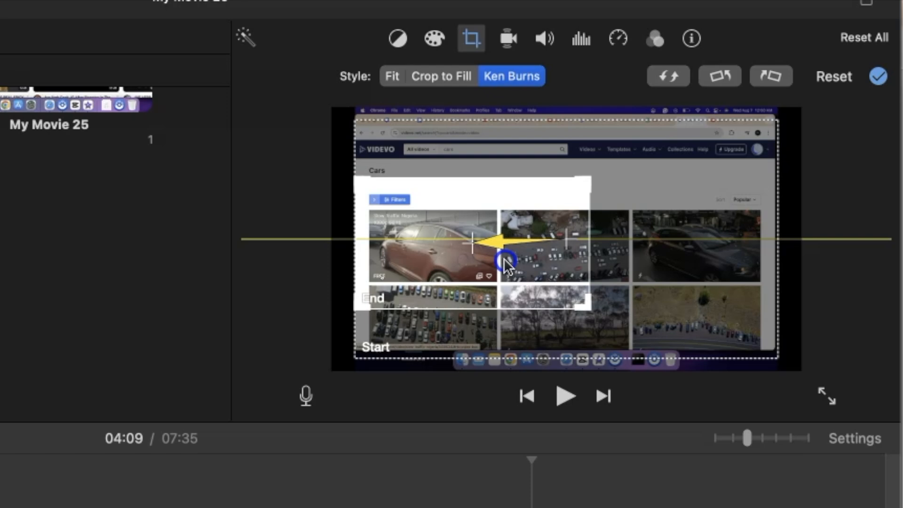
left_click_drag(504, 263, 506, 264)
left_click_drag(584, 307, 562, 299)
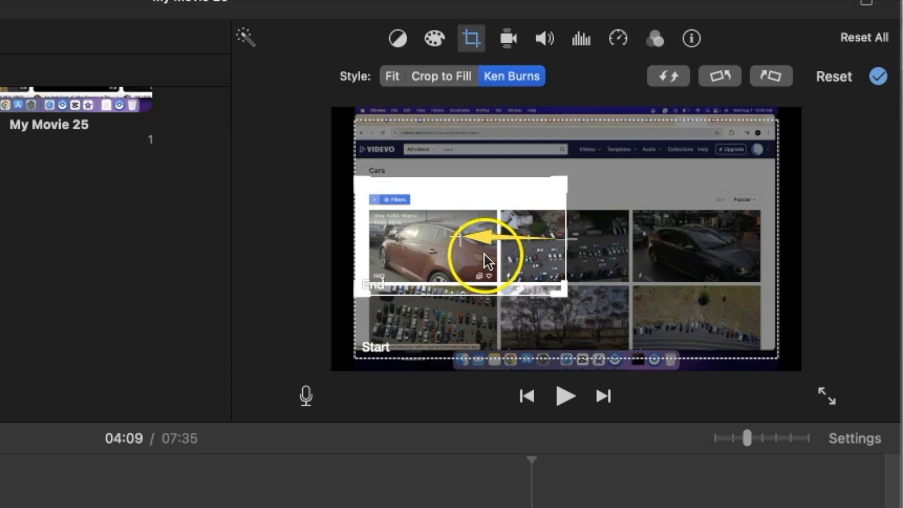
left_click(880, 88)
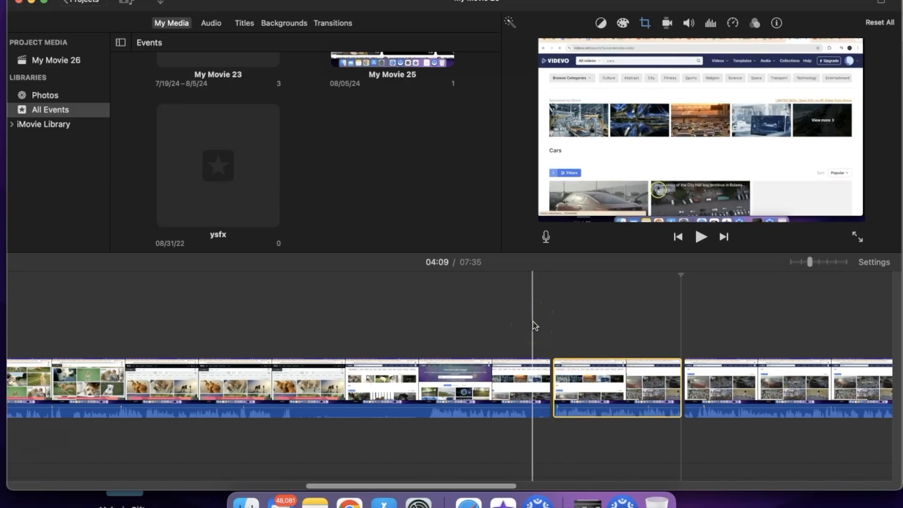
- Lower the volume of the clip before the first split to 0%
left_click(533, 318)
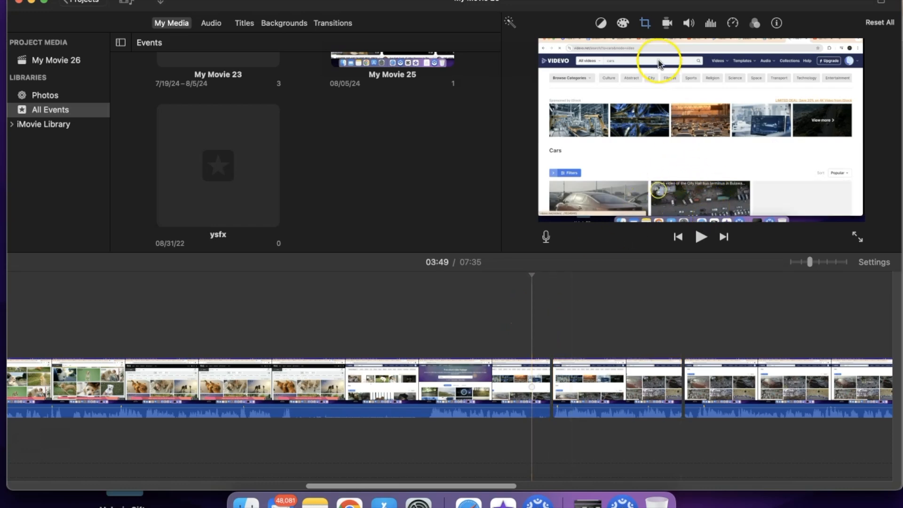
left_click(690, 24)
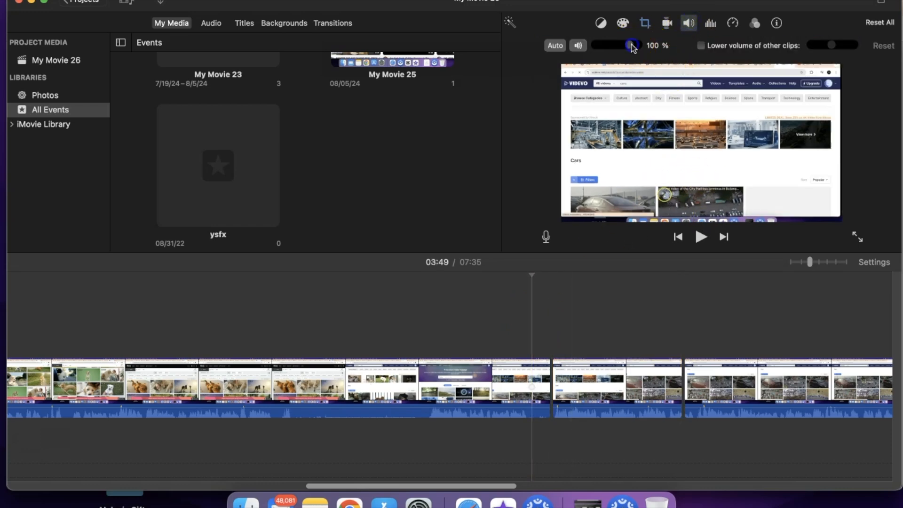
left_click_drag(632, 45, 591, 47)
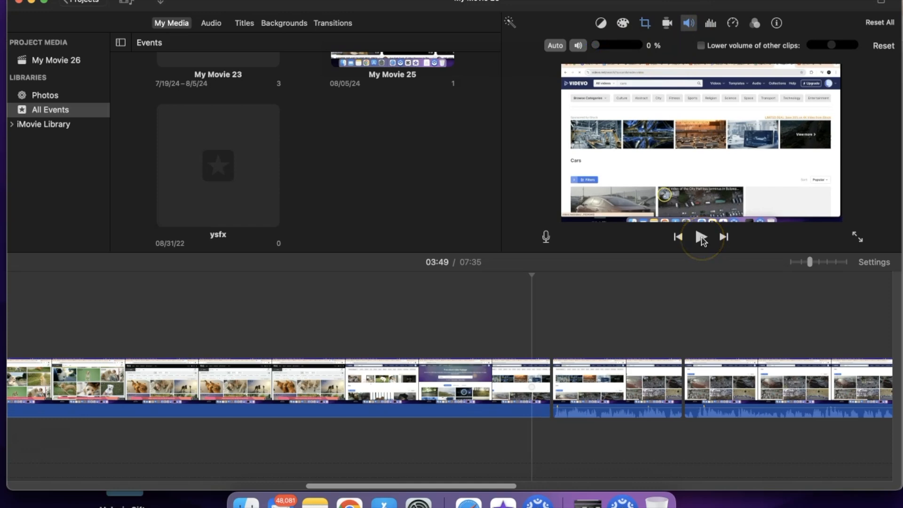
- Preview the Ken Burns zoom in full screen, then return to the editor
left_click(857, 236)
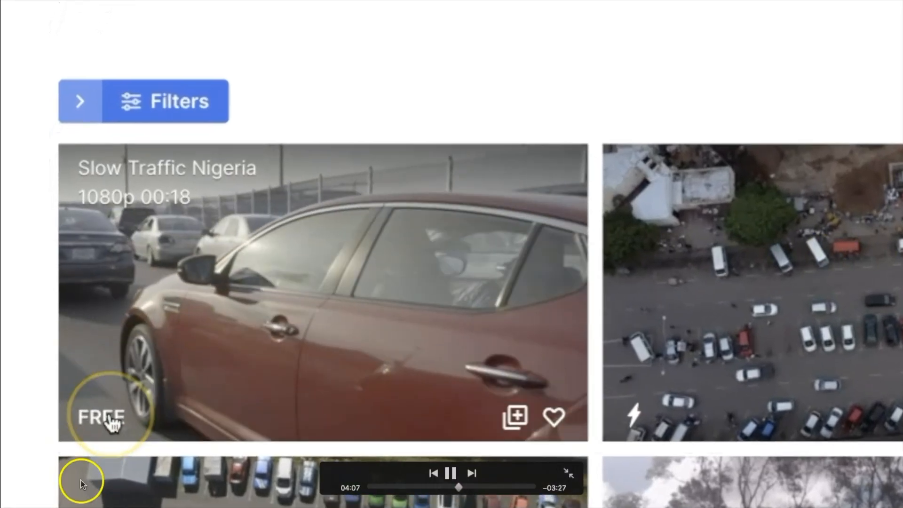
key("Escape")
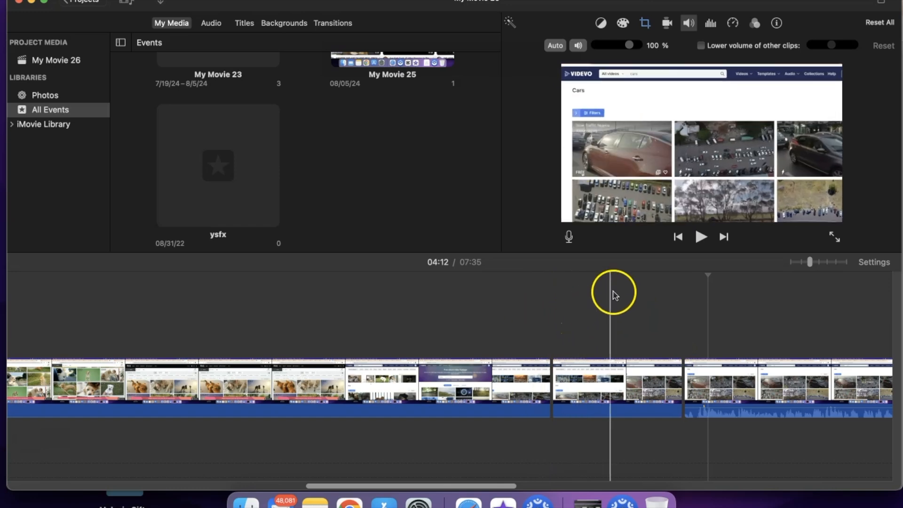
- Lower the volume of the clip after the second split to about 4% and place the playhead shortly before the middle clip
left_click(513, 374)
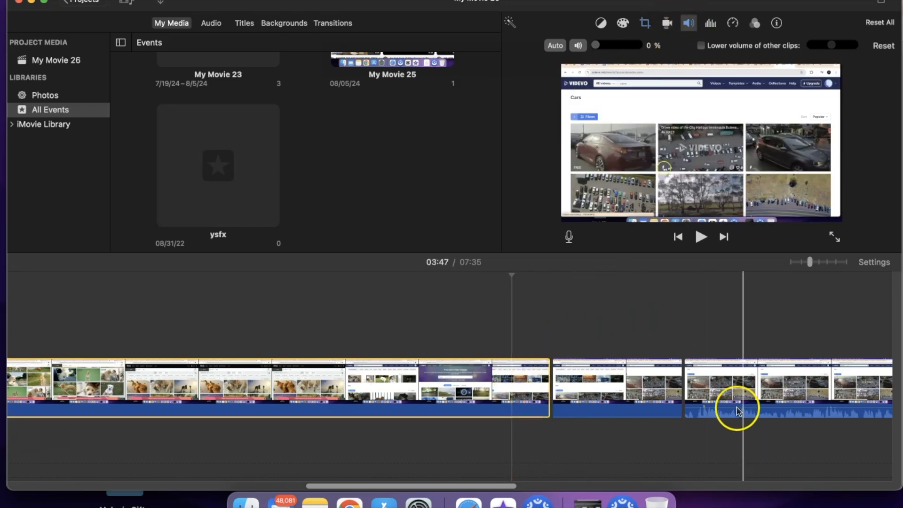
left_click(731, 394)
left_click_drag(641, 45, 598, 47)
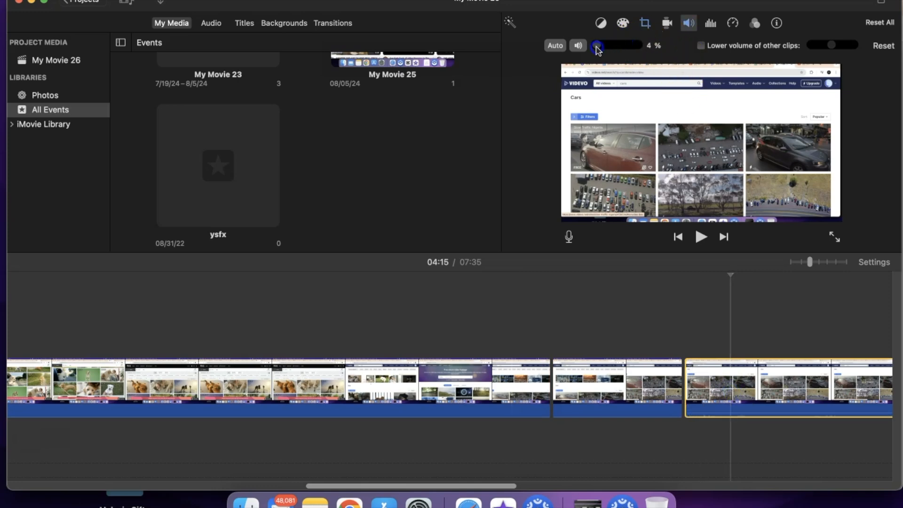
left_click(528, 315)
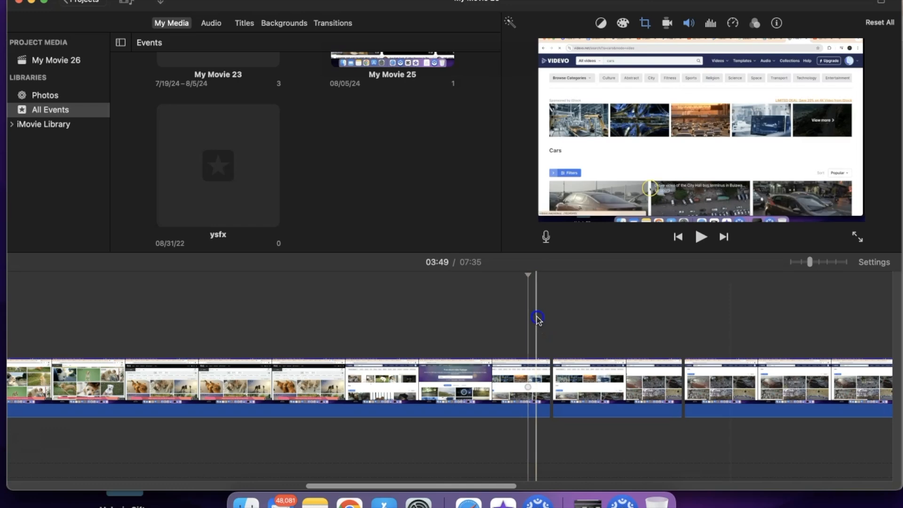
- Preview the playback from just before the middle clip through its Ken Burns zoom, then move the playhead back into the preceding clip
left_click(701, 238)
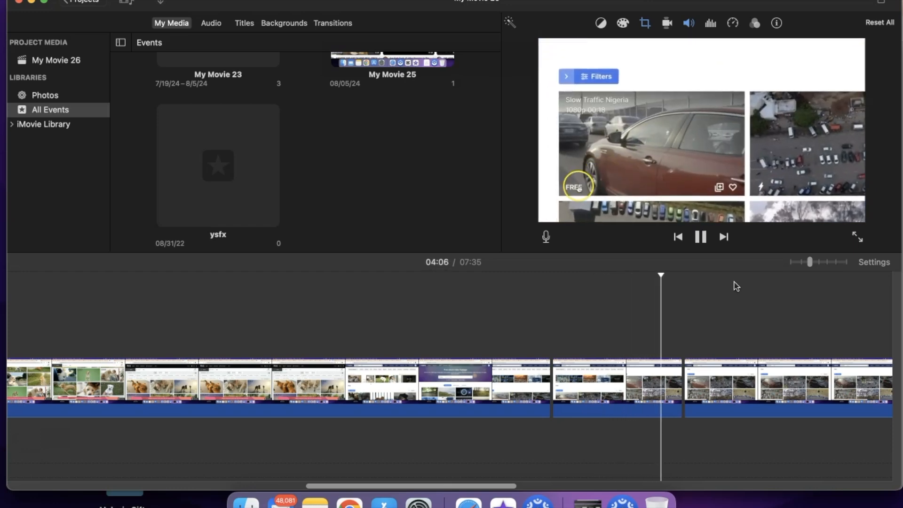
left_click(625, 379)
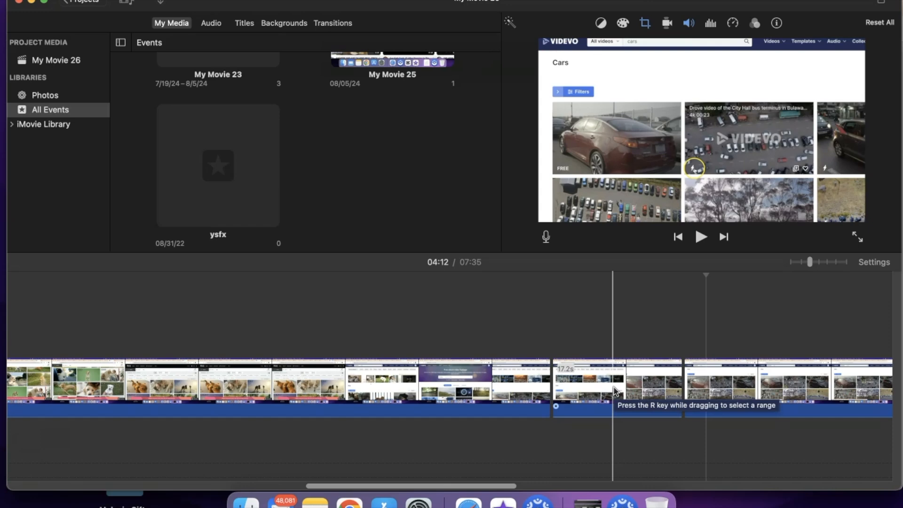
left_click(488, 378)
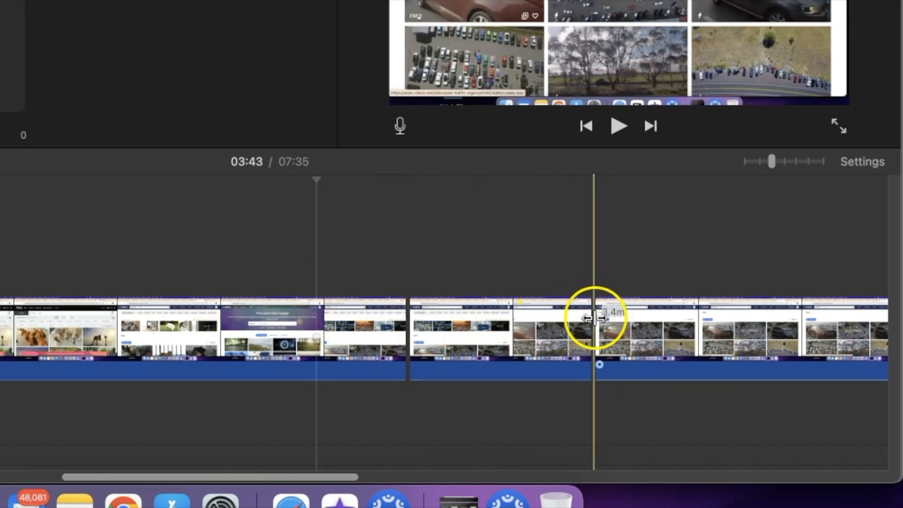
- Review the middle clip's Ken Burns End frame around the red car, then close the crop settings and place the playhead just before that clip
left_click(503, 339)
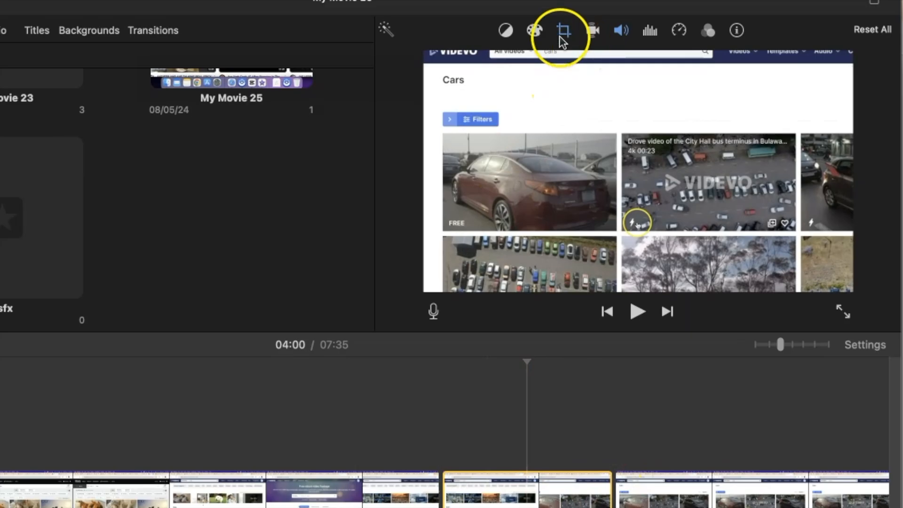
left_click(562, 38)
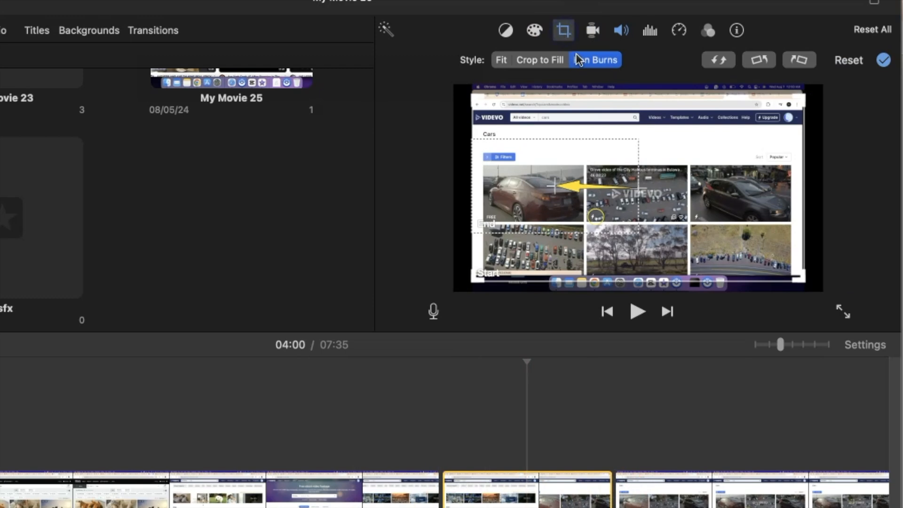
left_click(591, 63)
left_click(556, 182)
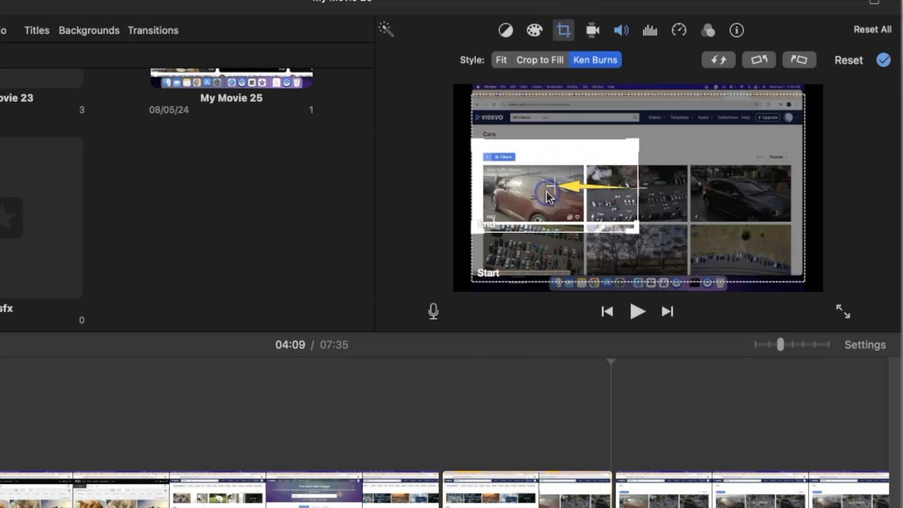
left_click(884, 60)
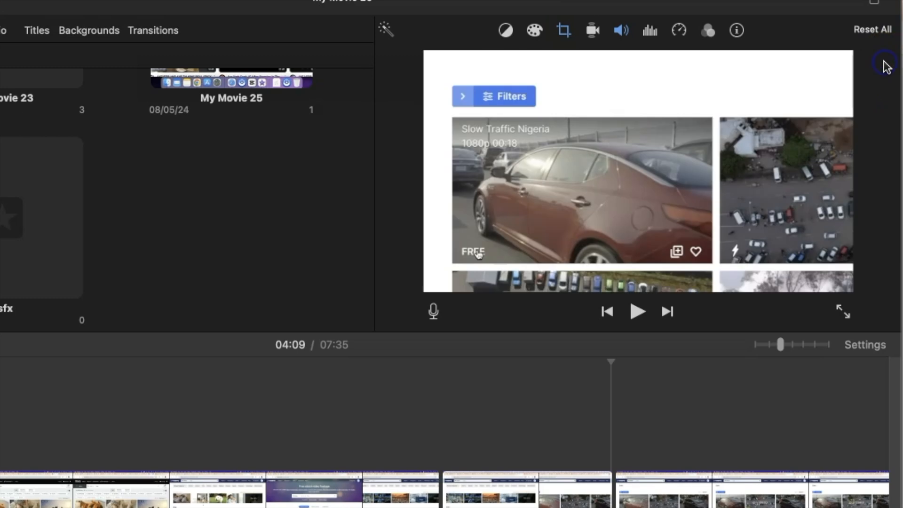
left_click(426, 408)
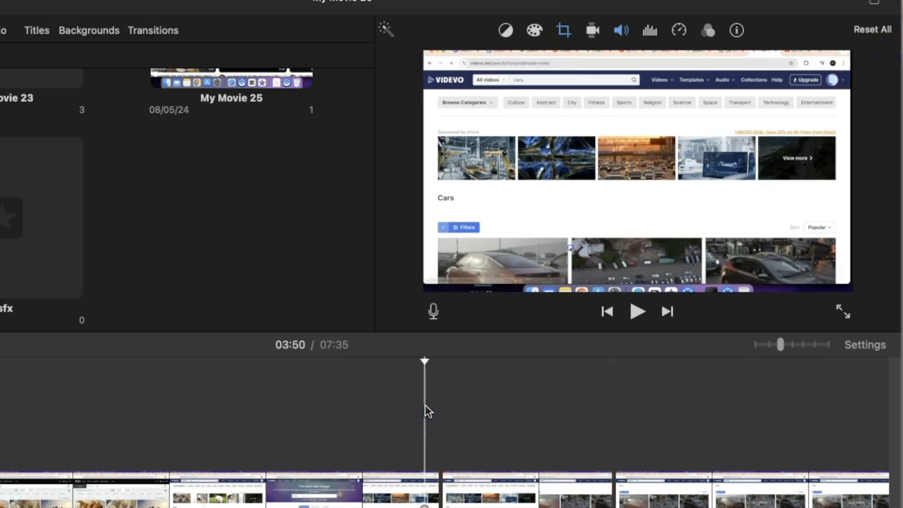